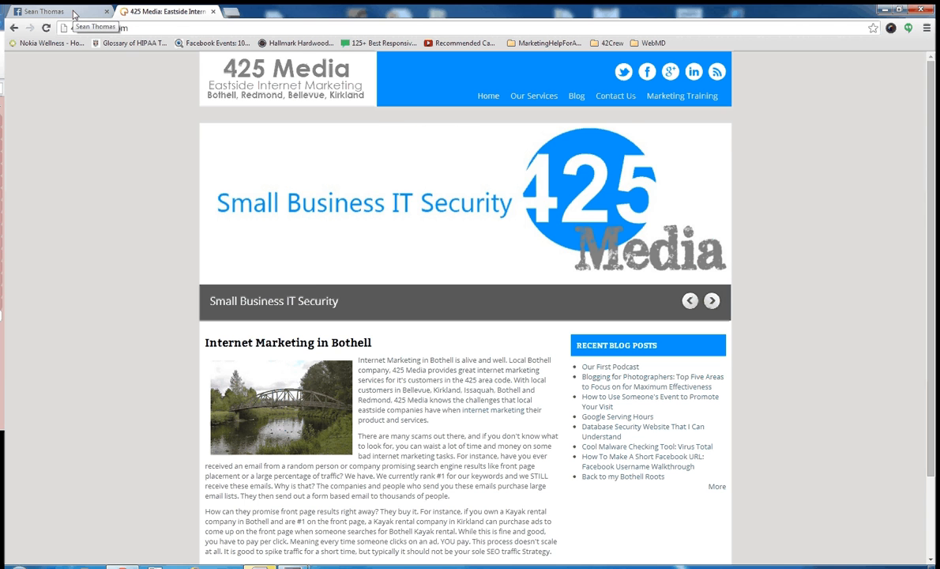
Step: Switch to the Facebook tab and start creating a new Page from the account menu
click(74, 13)
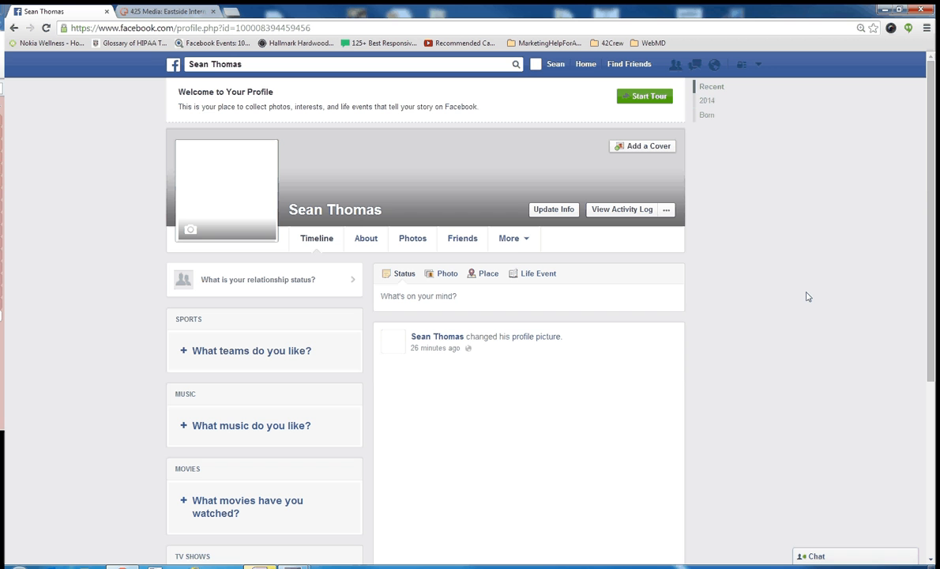
click(758, 66)
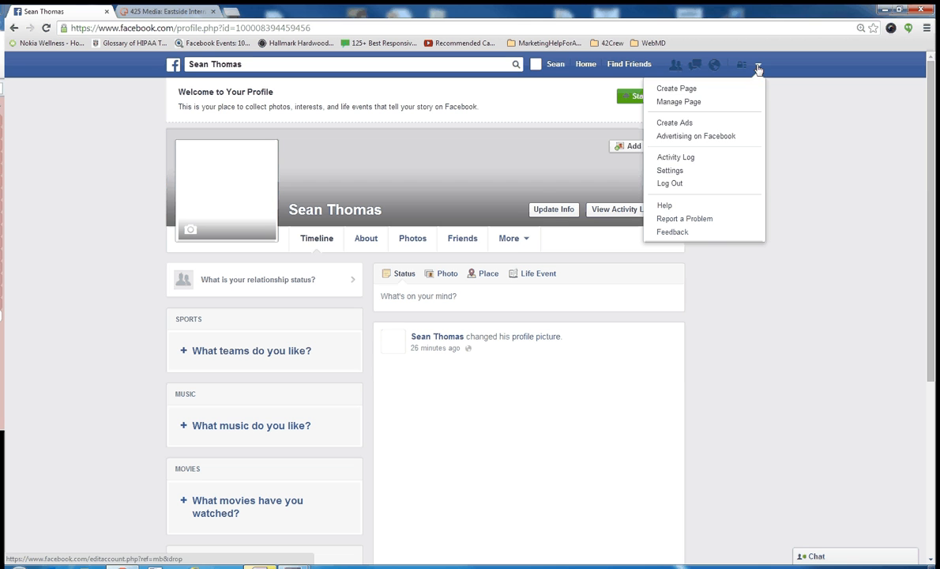
click(705, 95)
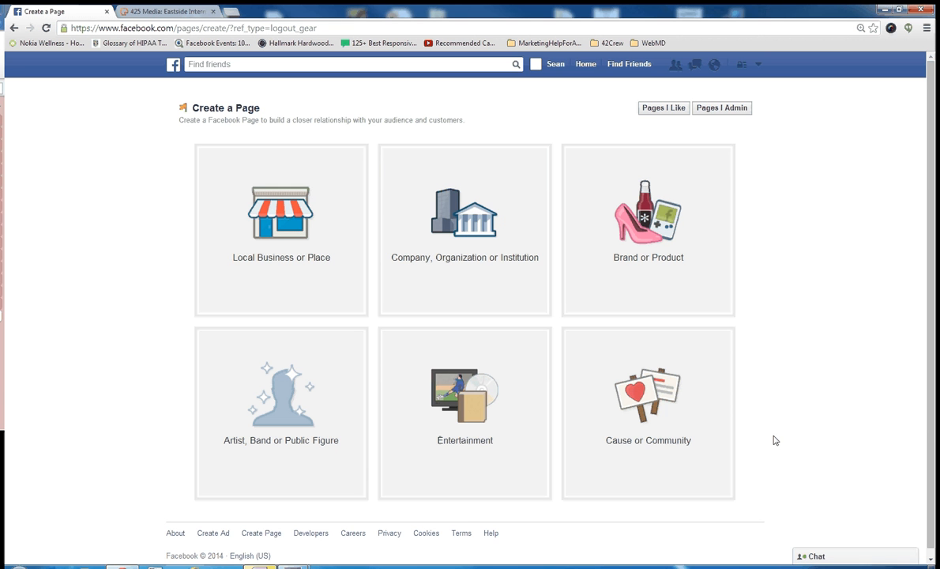
Step: Choose the Artist, Band or Public Figure page type and set its category to Author
click(278, 414)
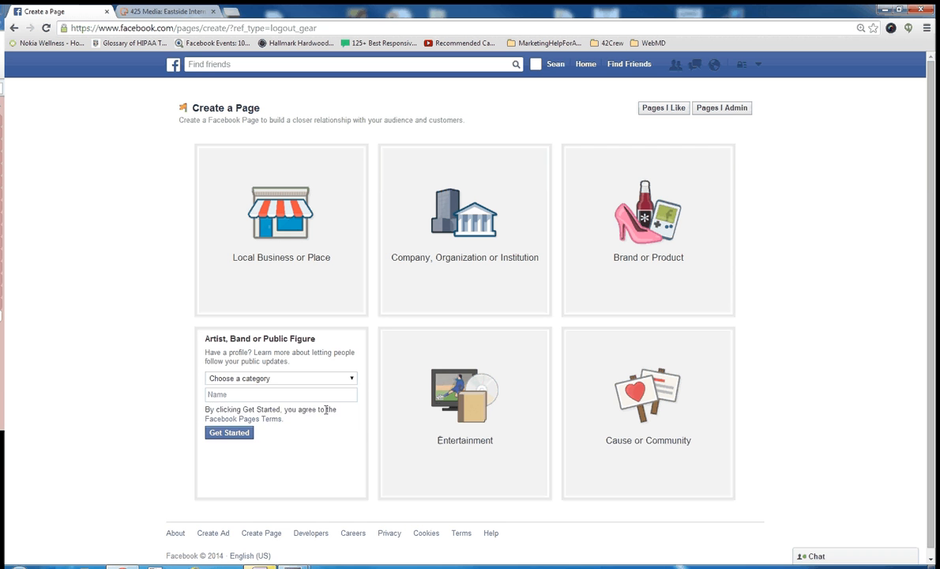
click(351, 380)
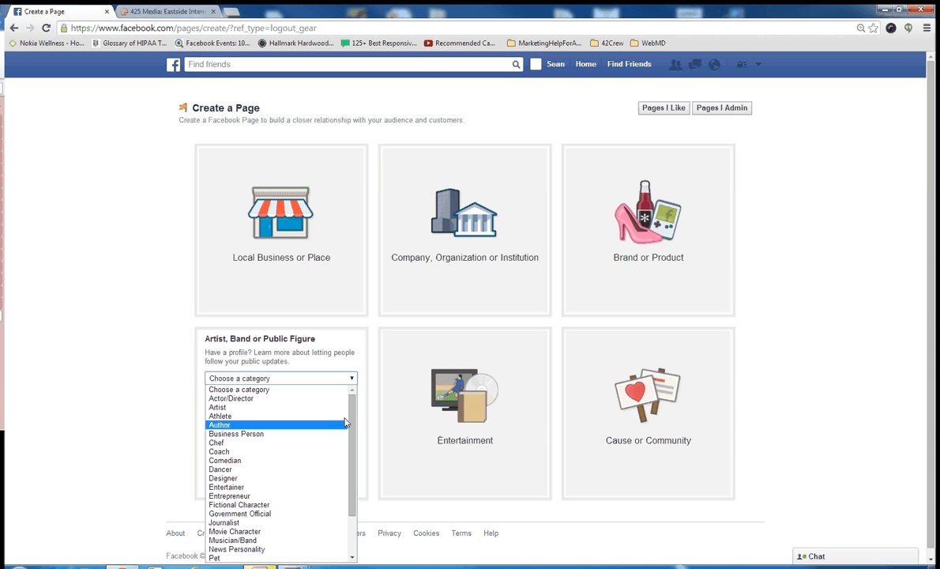
click(345, 424)
Step: Name the page Mr. Chazzy Pants and get started with the page setup
click(229, 395)
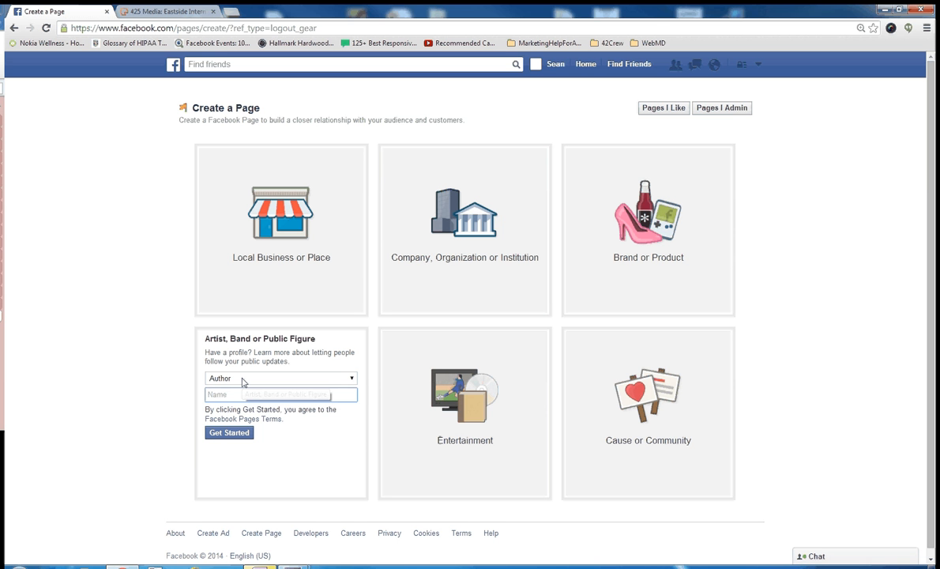
text(Mr. Chazz)
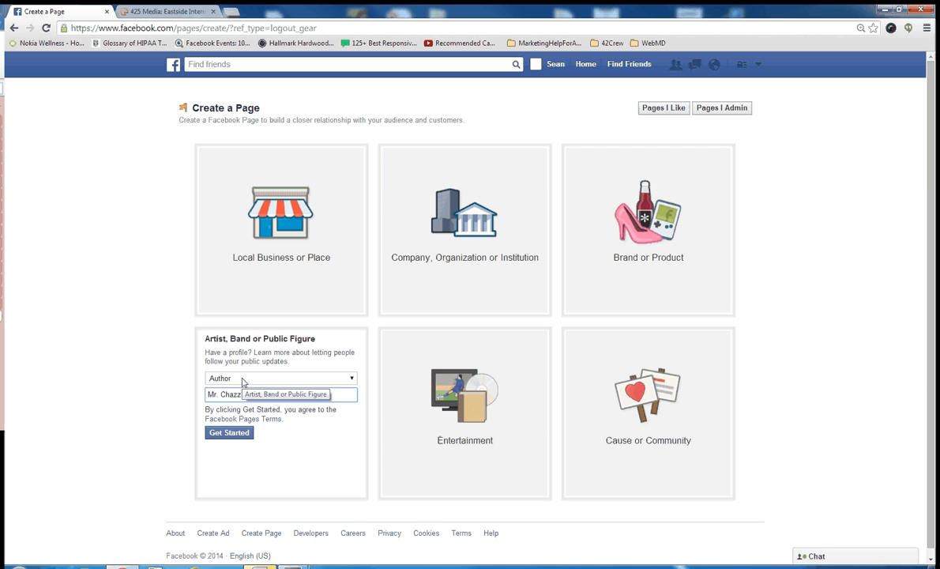
text(y)
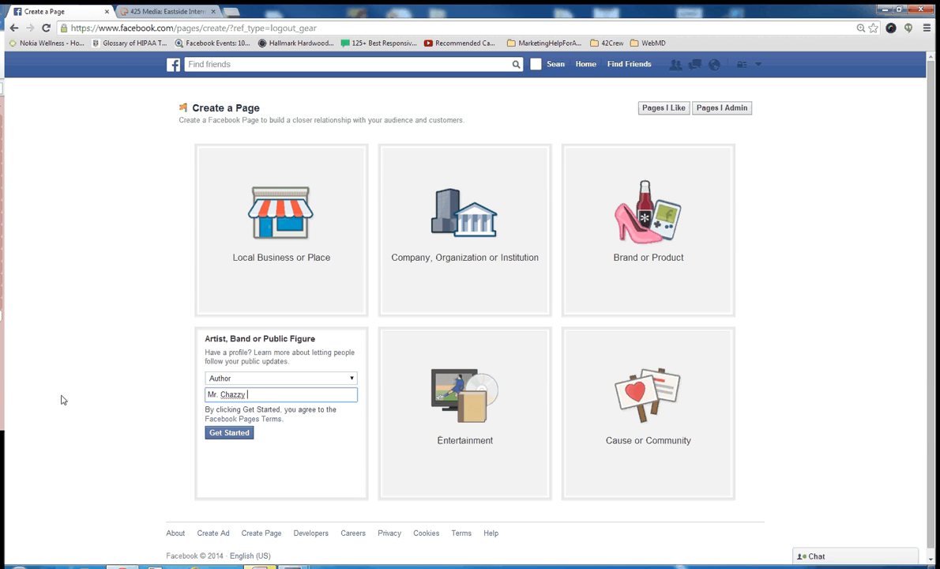
text(Pants)
click(230, 433)
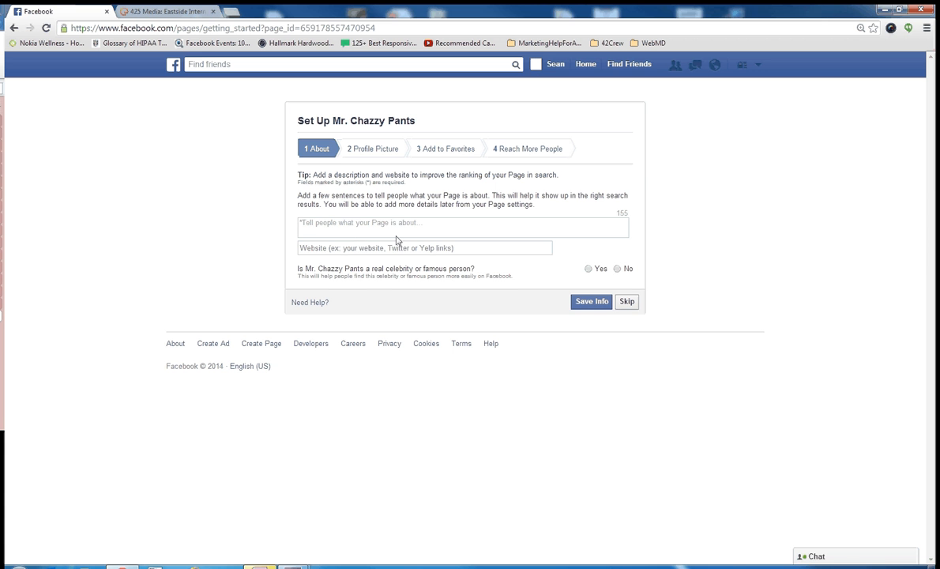
Step: Write the page description: I am children's author and my book is called Charlie the boy in the forest
click(391, 223)
text(I am children's author)
key(BackSpace)
text(and my bo)
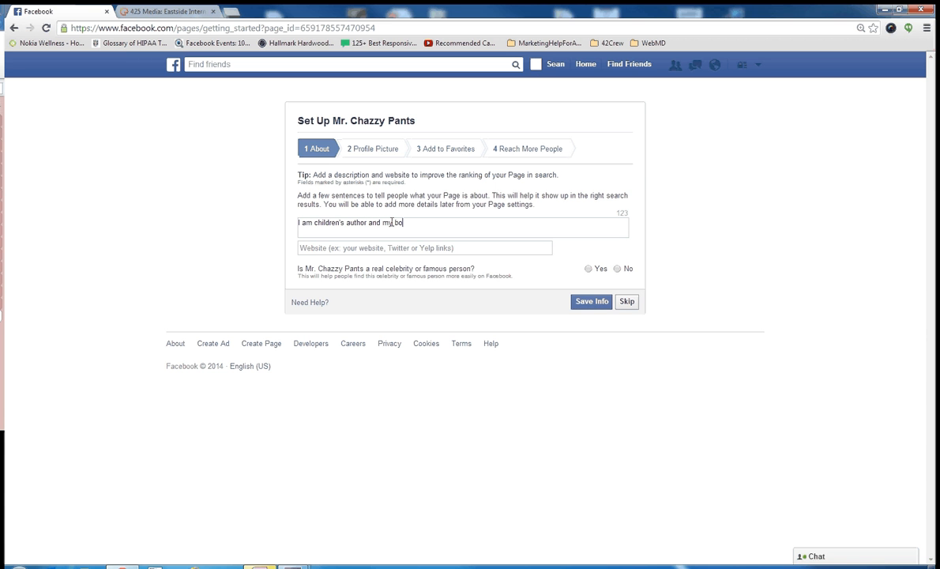
text(ok is called Charlie the boy in the f)
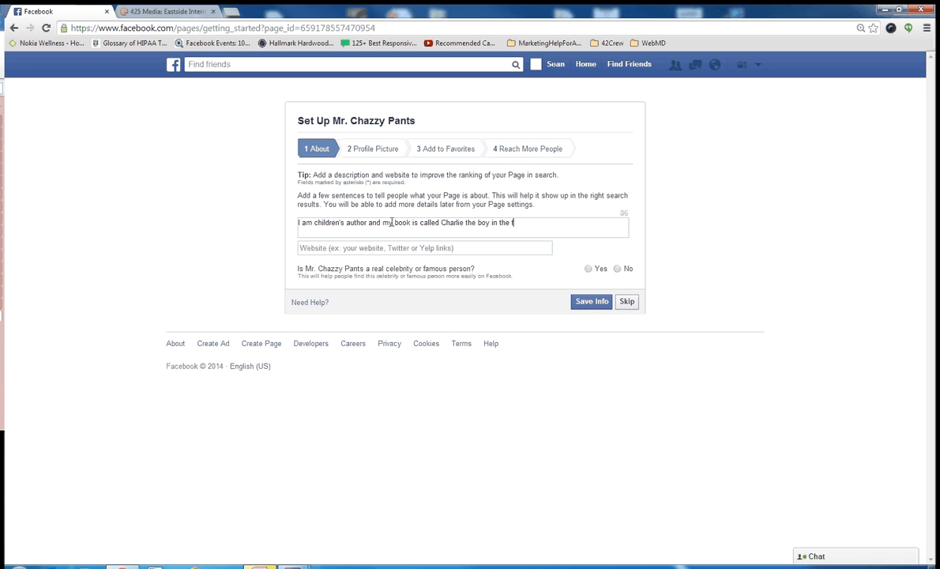
text(orest. I live seattle a)
Step: Finish the description with: I live Seattle and love to write
key(BackSpace)
key(BackSpace)
key(BackSpace)
key(BackSpace)
key(BackSpace)
key(BackSpace)
key(BackSpace)
key(BackSpace)
key(BackSpace)
text(Seattlle and love to writ)
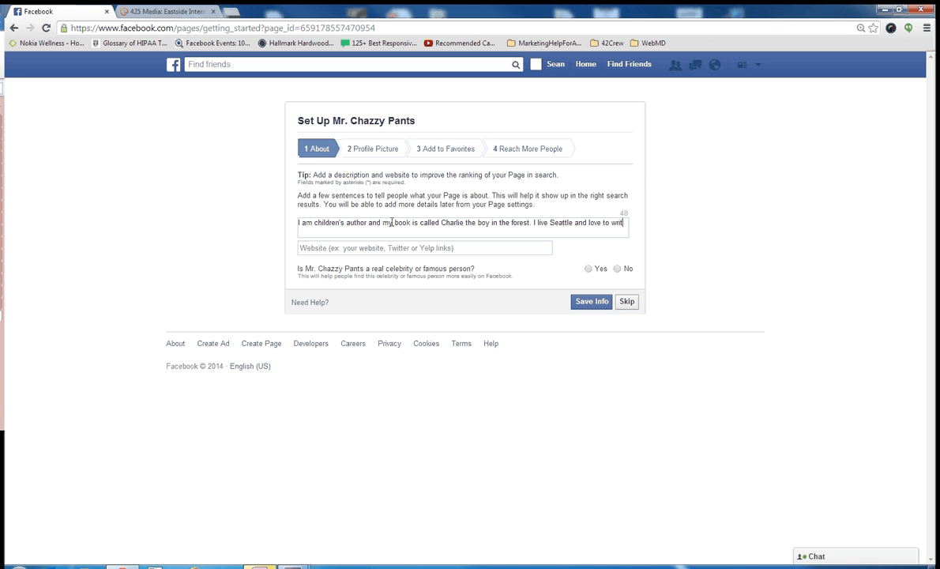
text(e.)
click(348, 247)
text(http://ww)
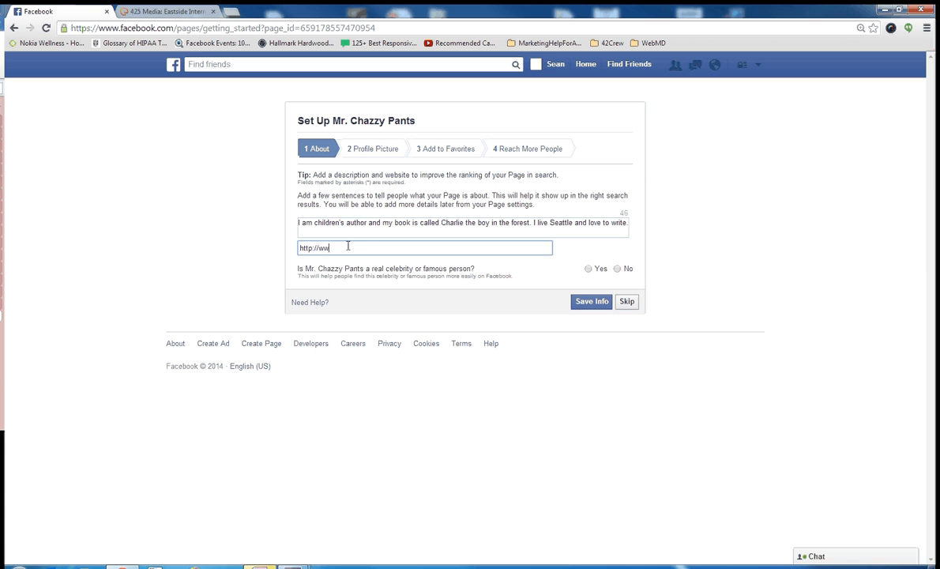
text(w.mcleigh.org)
key(Tab)
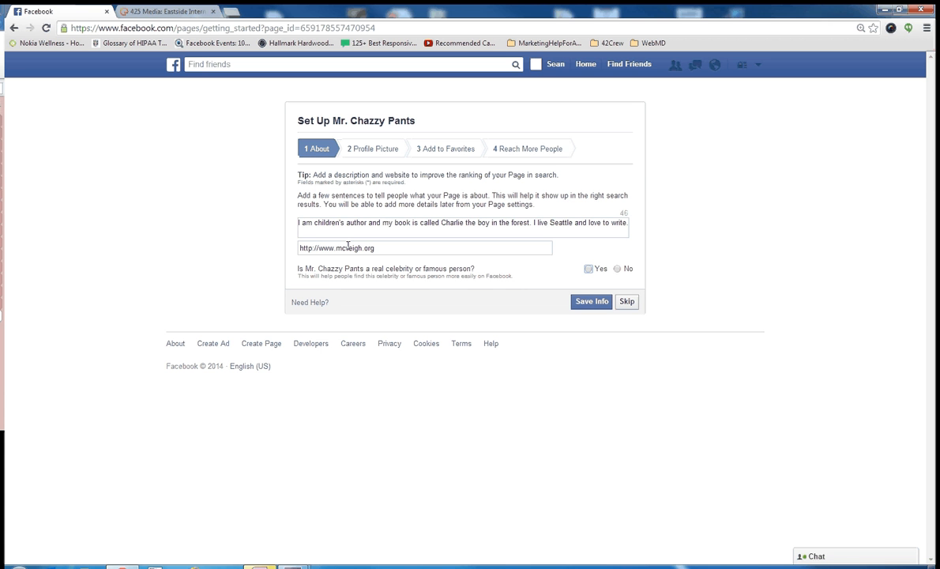
click(439, 249)
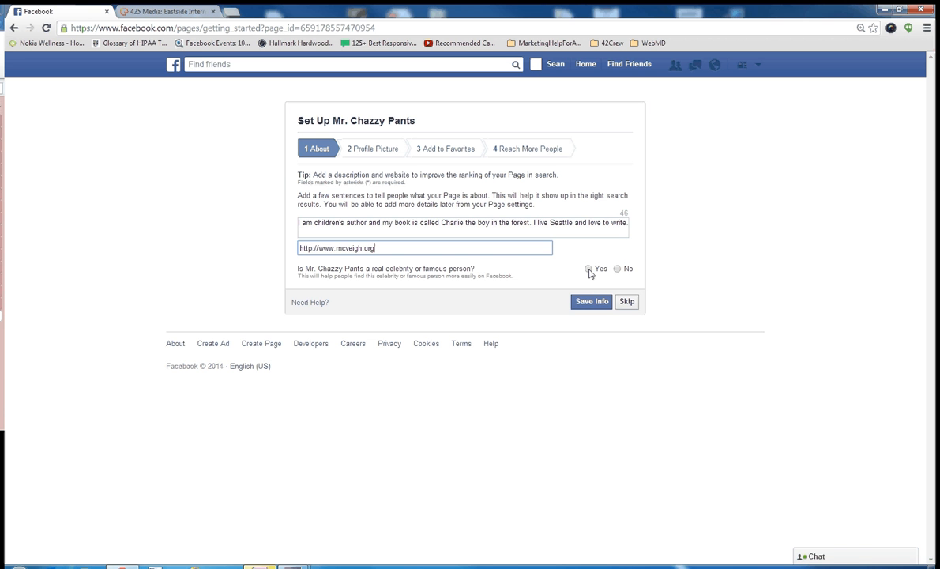
Step: Answer Yes to the real celebrity and authorized representation questions, then save the About info
click(588, 270)
click(630, 290)
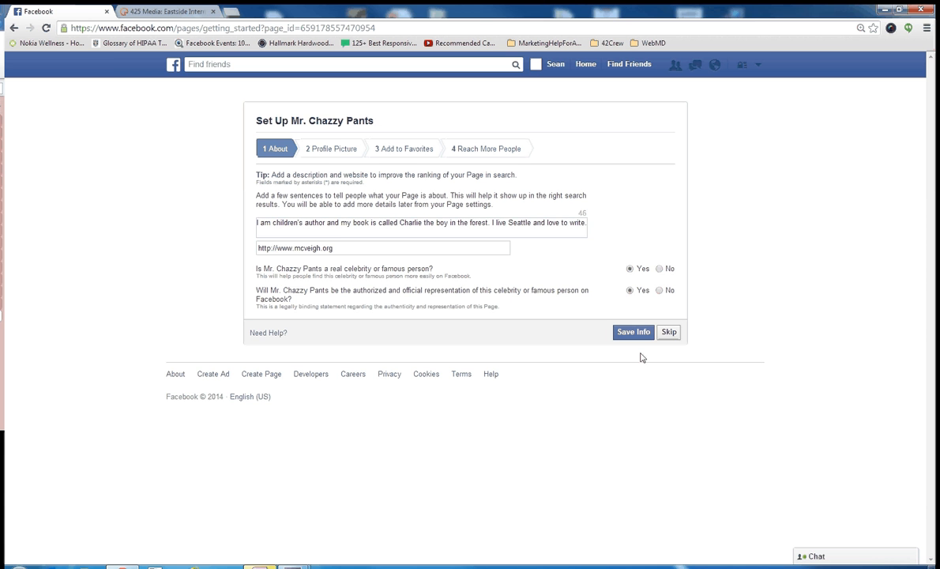
click(629, 332)
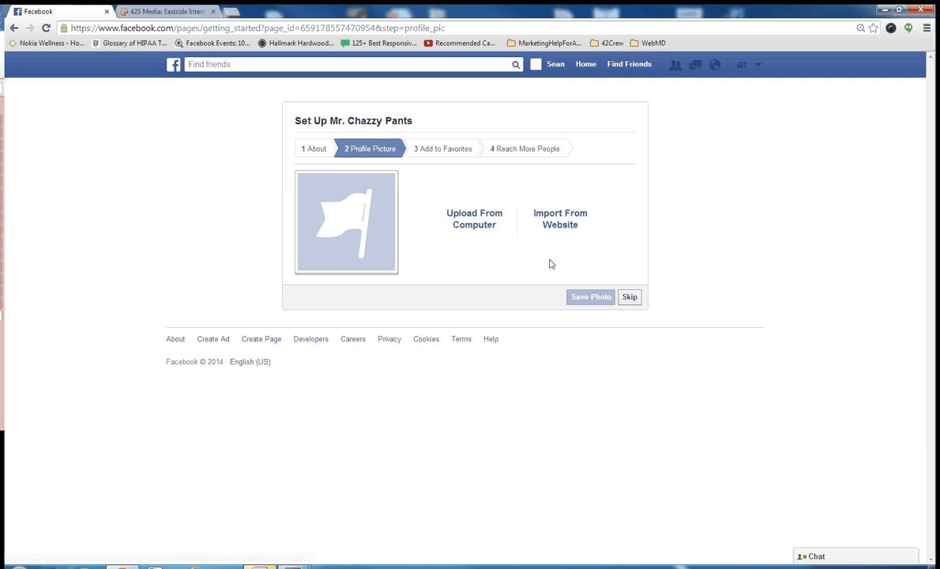
Step: Upload WP_20140511_16_30_01_Pro from the Charlie pictures folder as the profile picture and continue
click(496, 223)
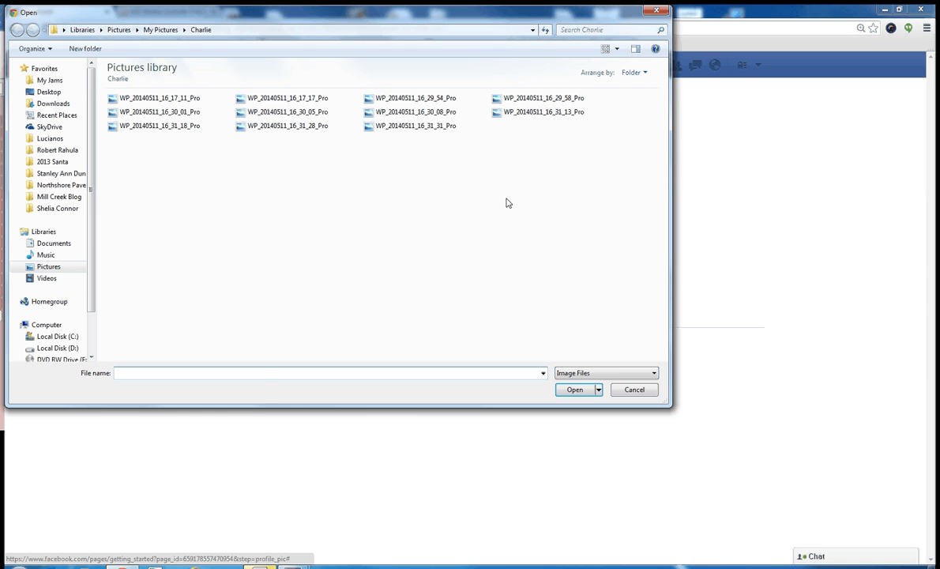
key(Escape)
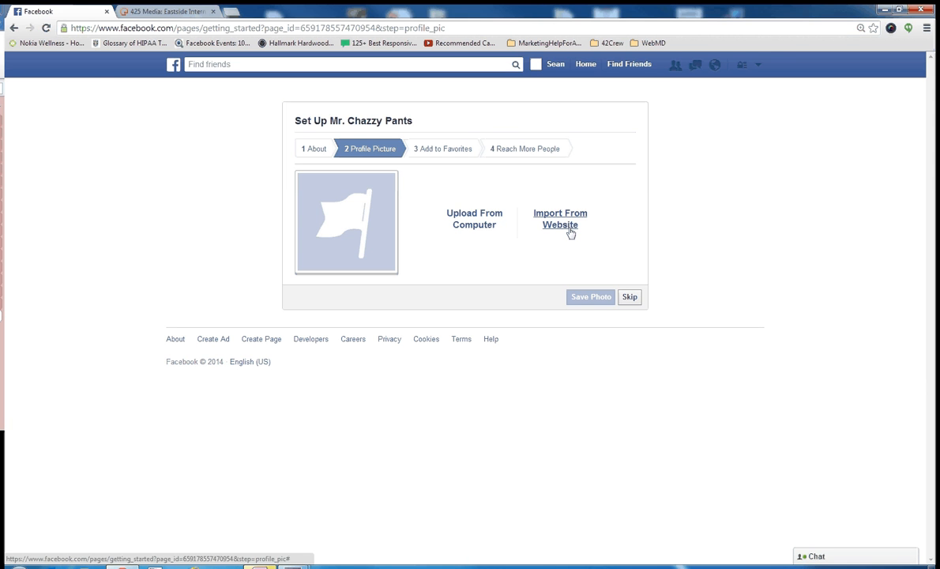
click(470, 227)
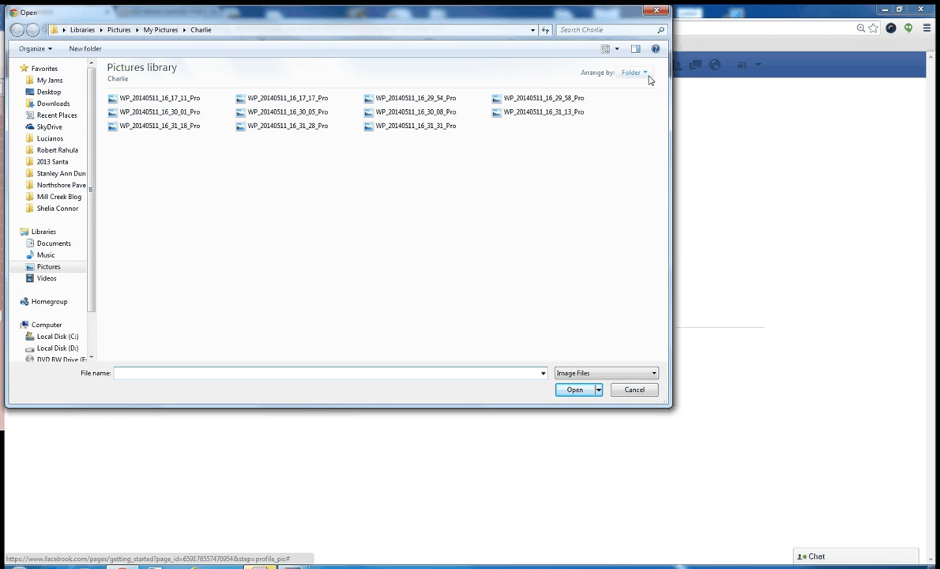
click(617, 48)
click(630, 70)
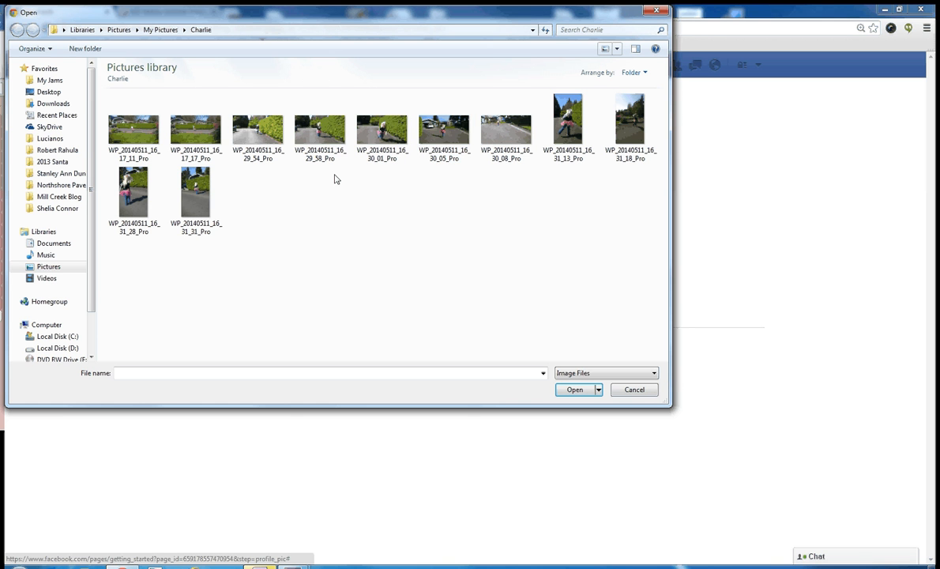
click(407, 146)
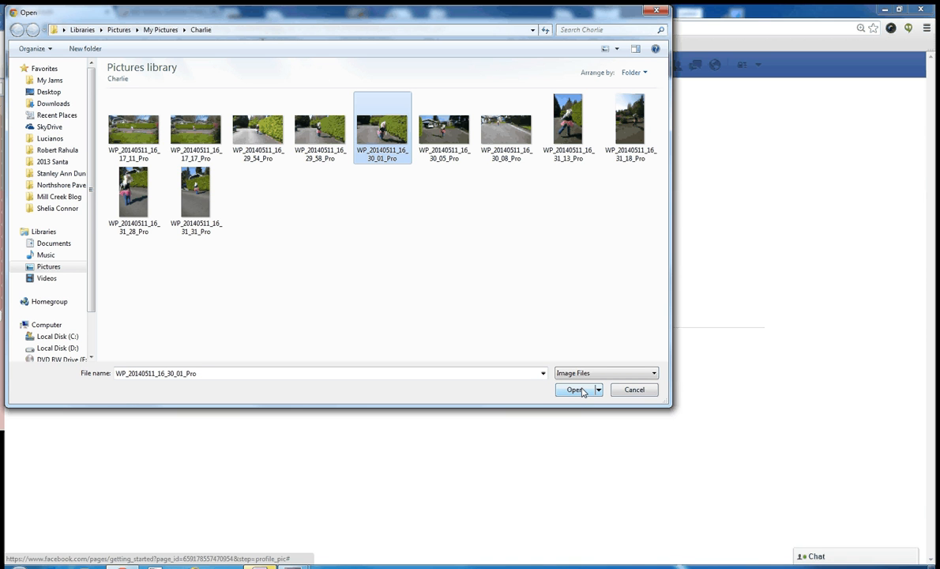
double_click(376, 119)
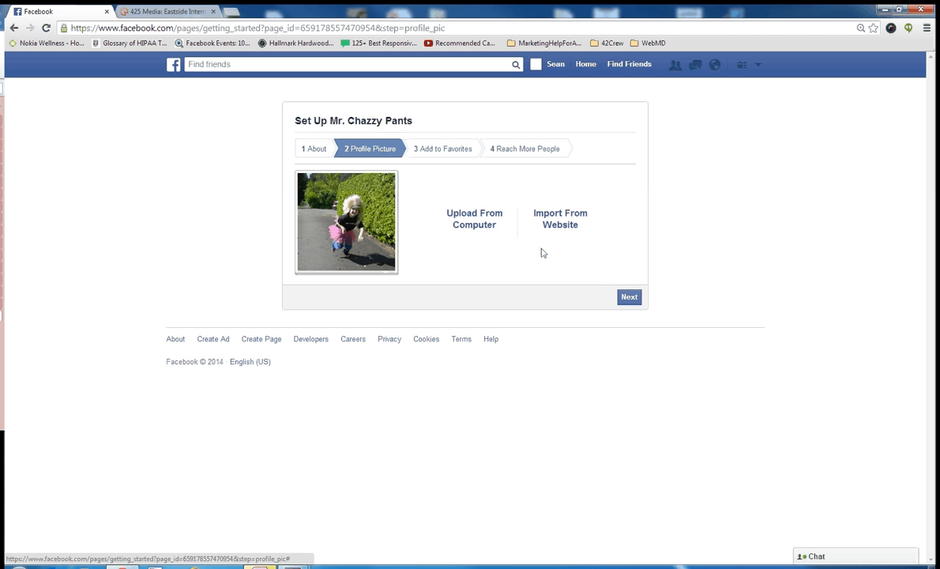
click(630, 298)
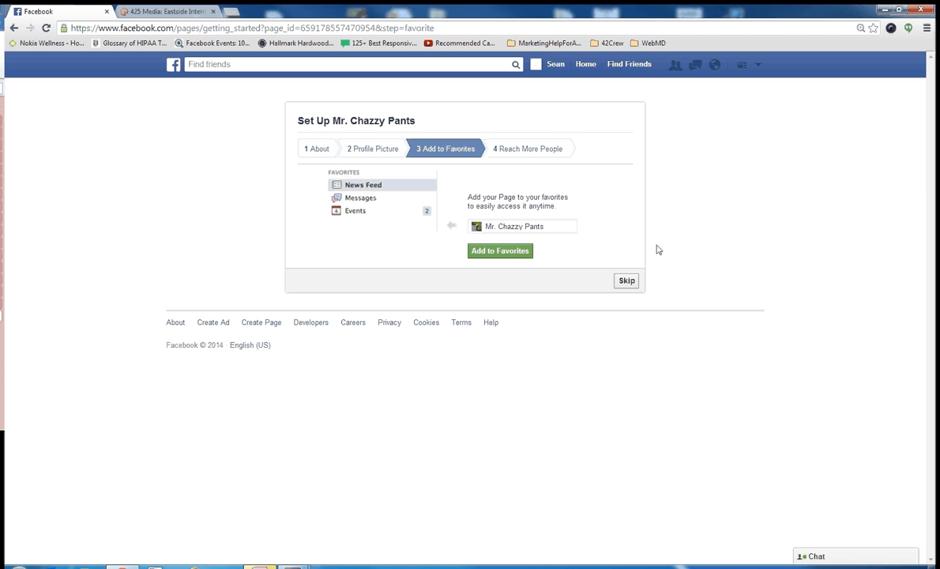
Step: Skip the Add to Favorites and Reach More People setup steps
click(627, 282)
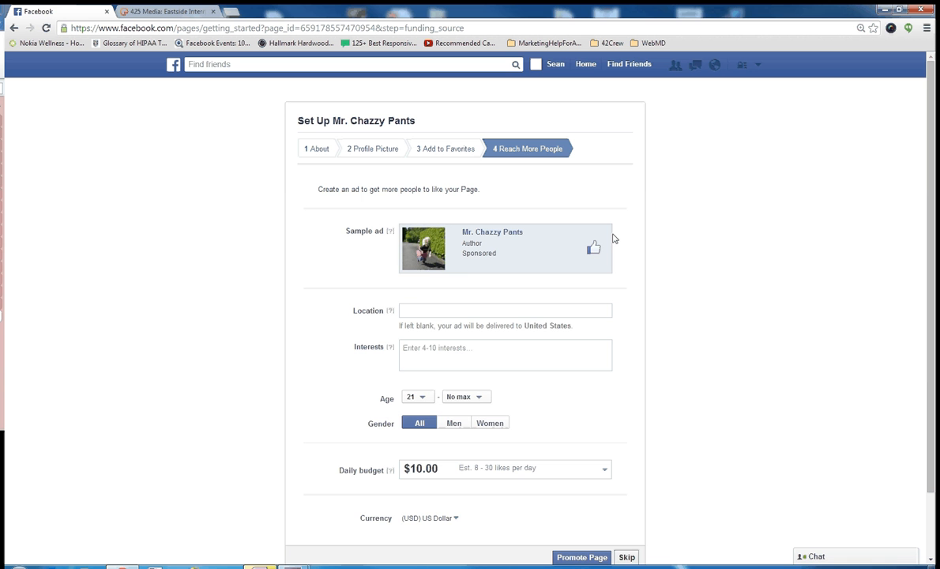
scroll(613, 238, down, 1)
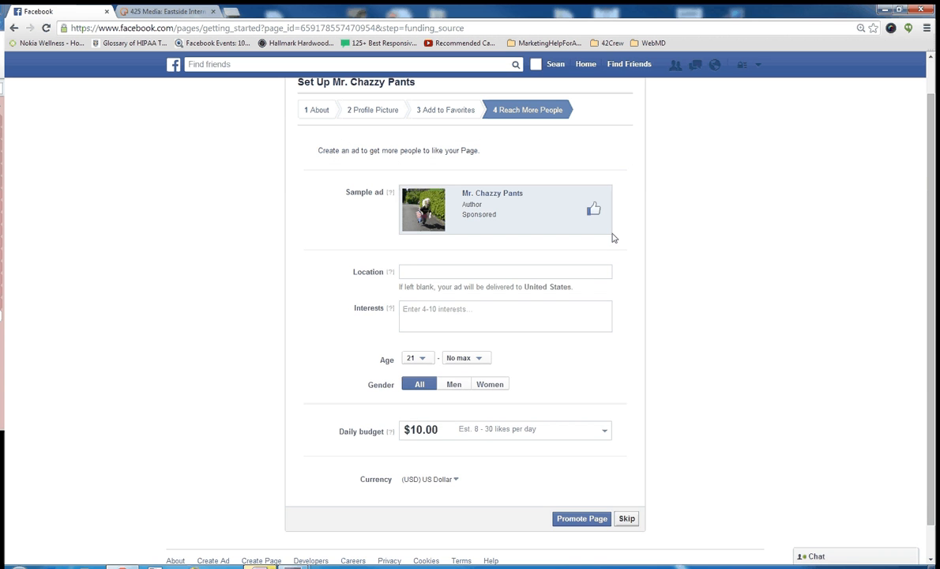
scroll(613, 238, up, 1)
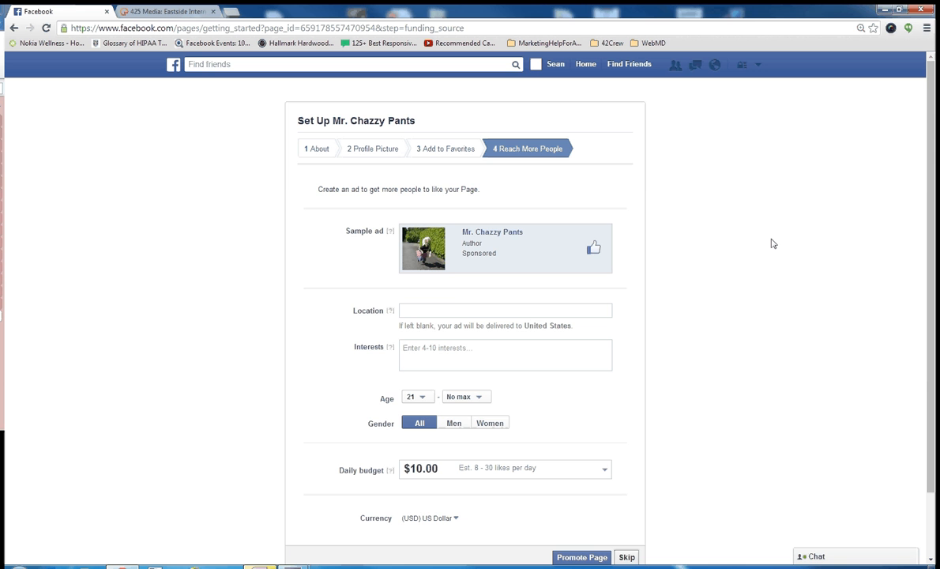
scroll(772, 243, down, 2)
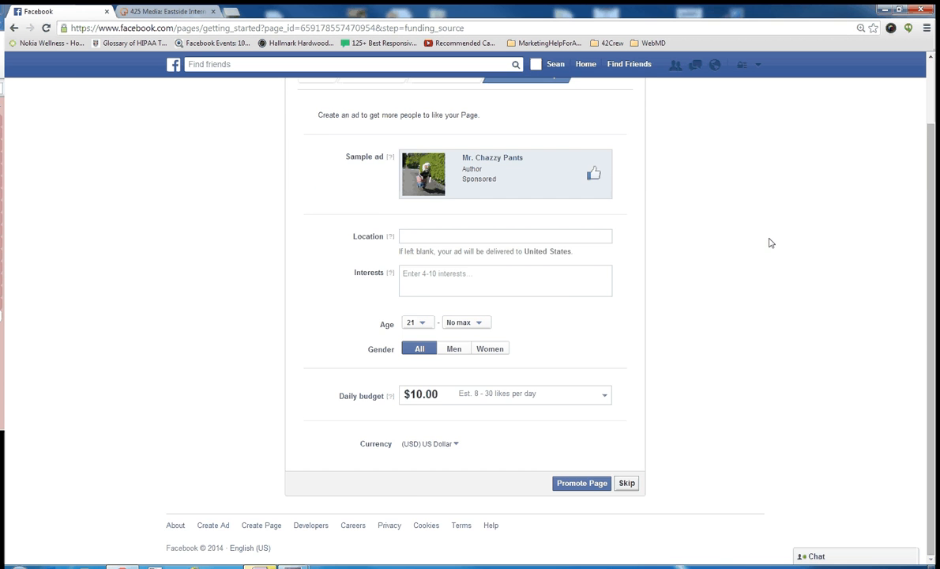
scroll(770, 242, up, 2)
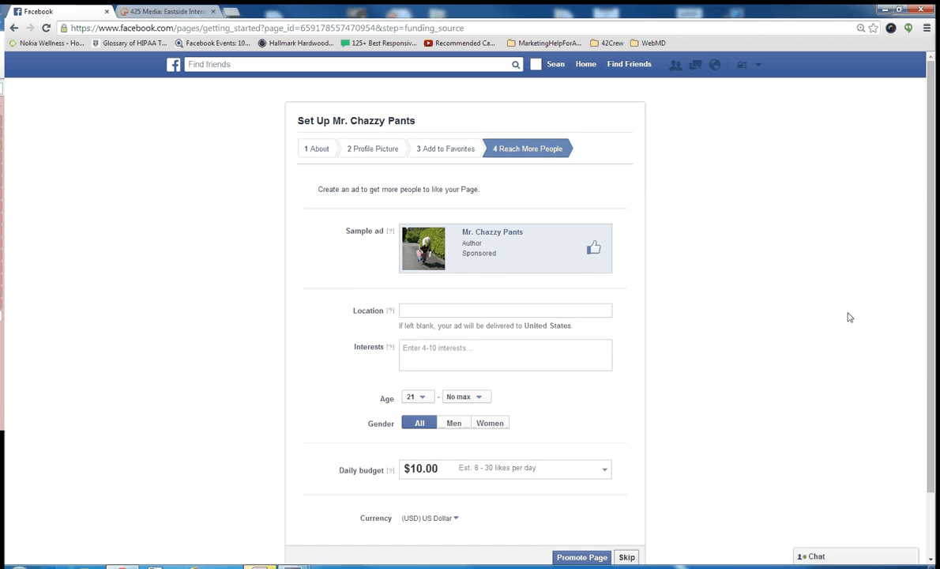
scroll(790, 292, down, 2)
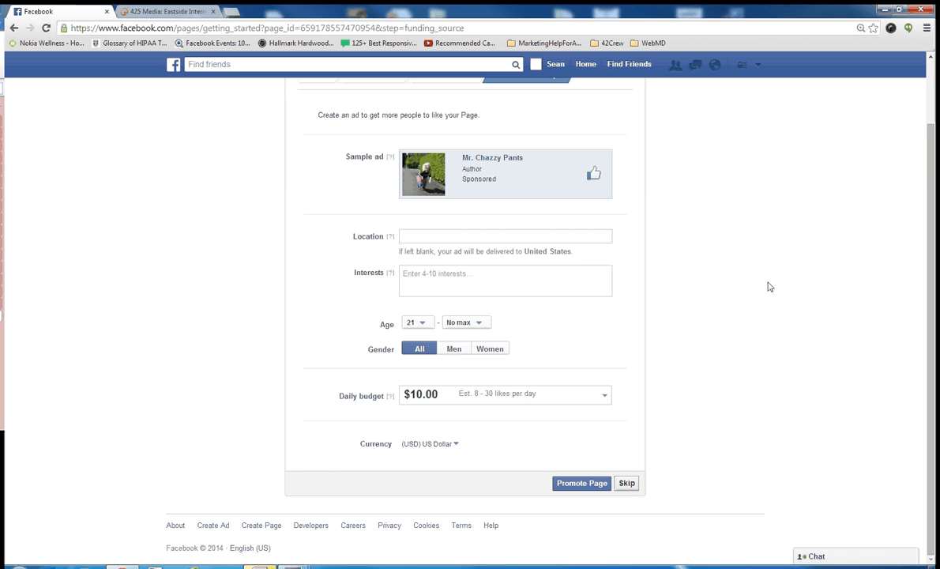
click(626, 482)
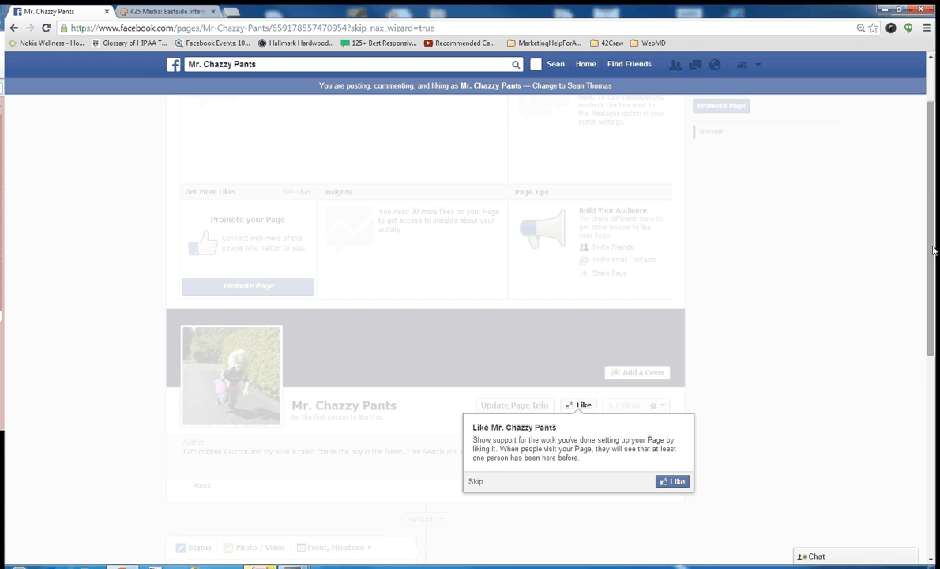
Step: Like the new page from its Like prompt
drag(932, 250, 933, 356)
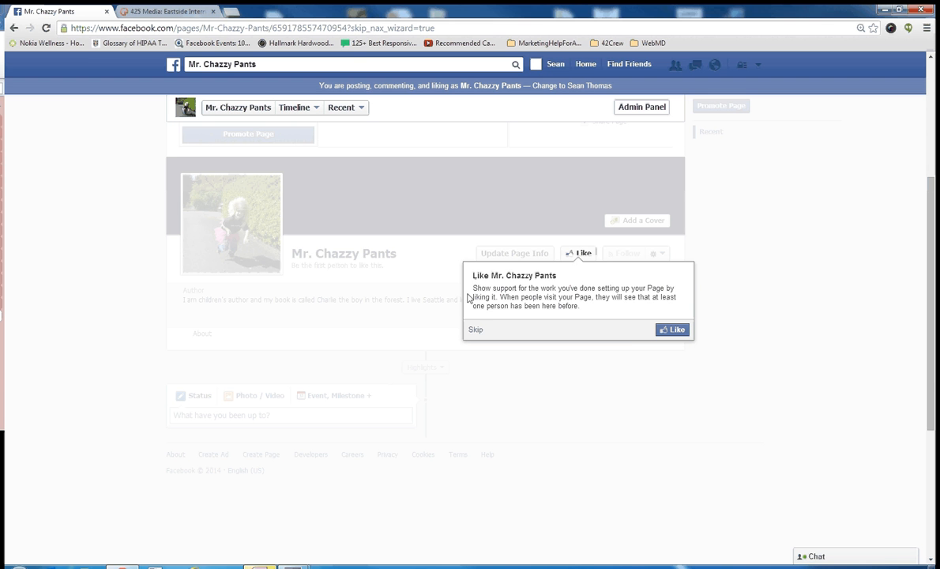
drag(472, 278, 561, 285)
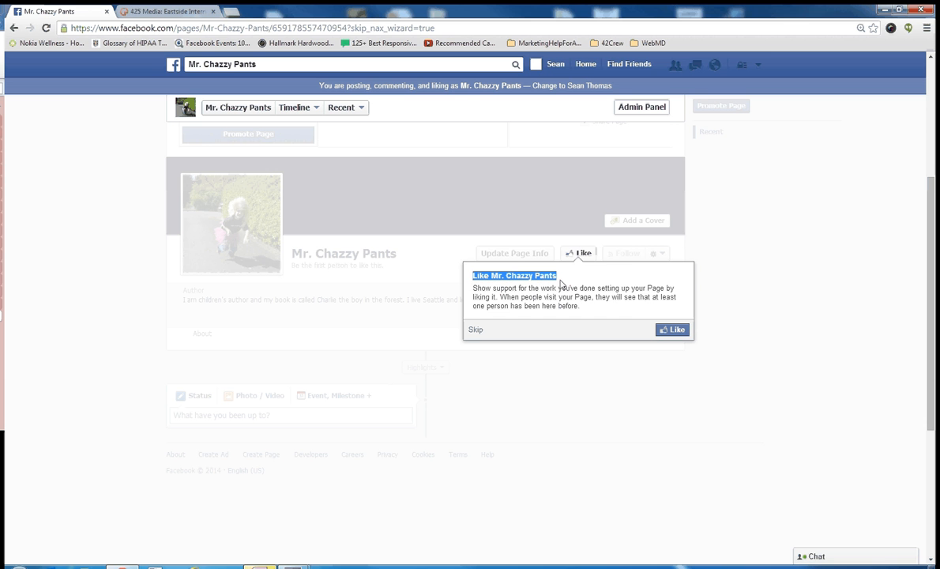
click(546, 284)
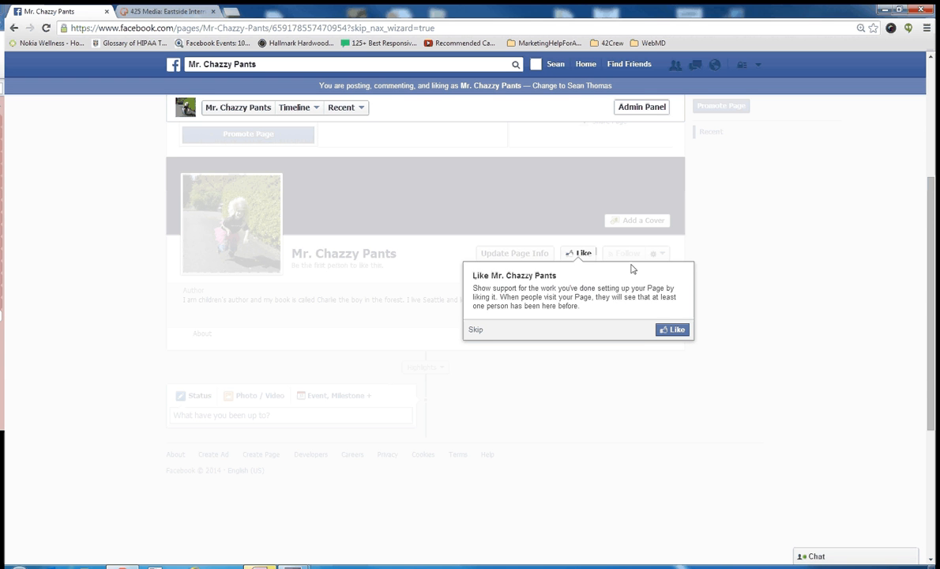
click(674, 330)
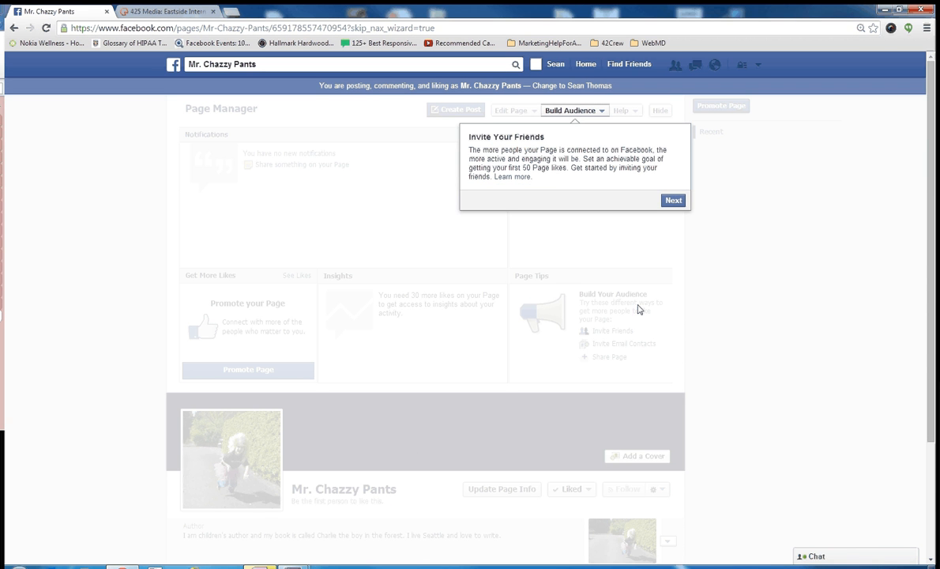
Step: Step through the Invite Your Friends tip on the Page Manager to dismiss it
click(673, 200)
click(674, 201)
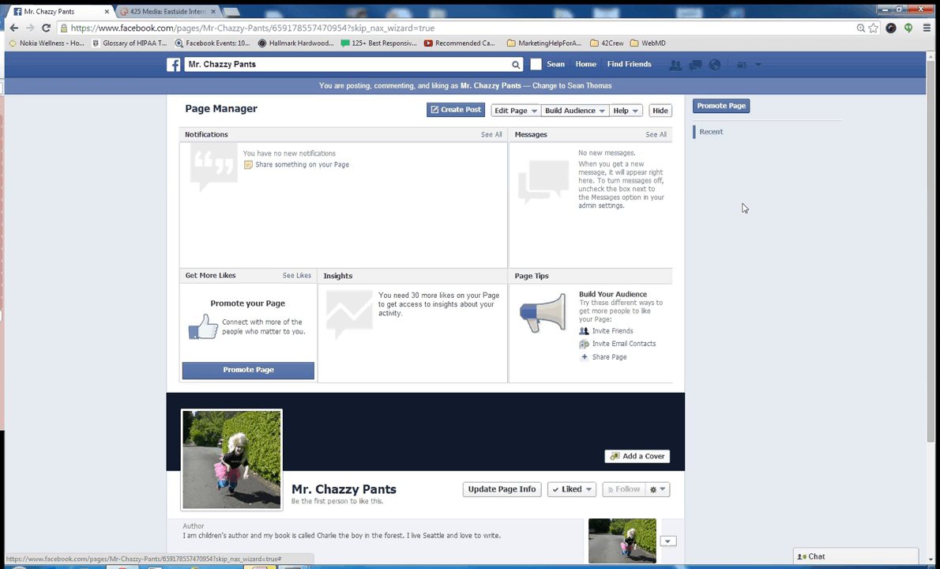
scroll(742, 208, down, 2)
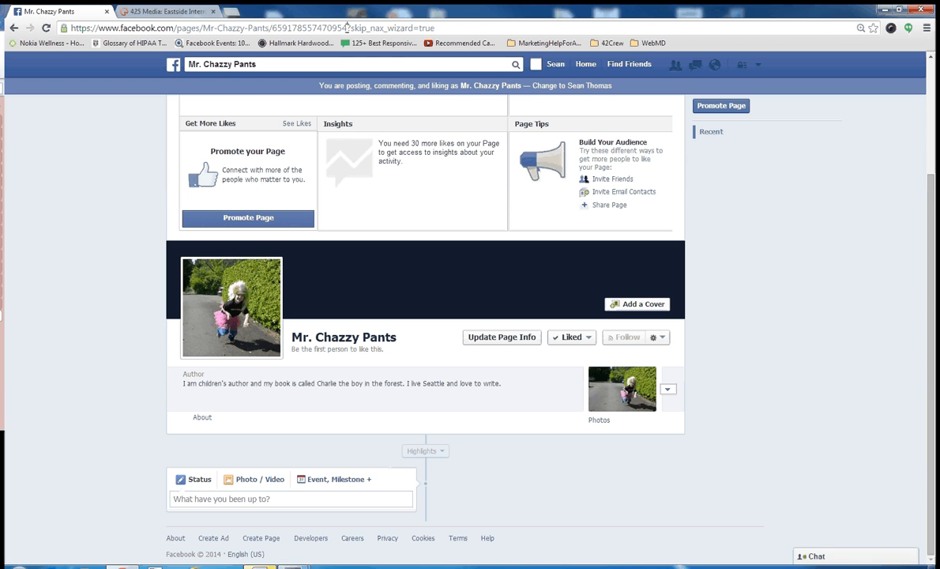
Step: Highlight the page's web address up to its numeric ID in the address bar
drag(346, 28, 50, 28)
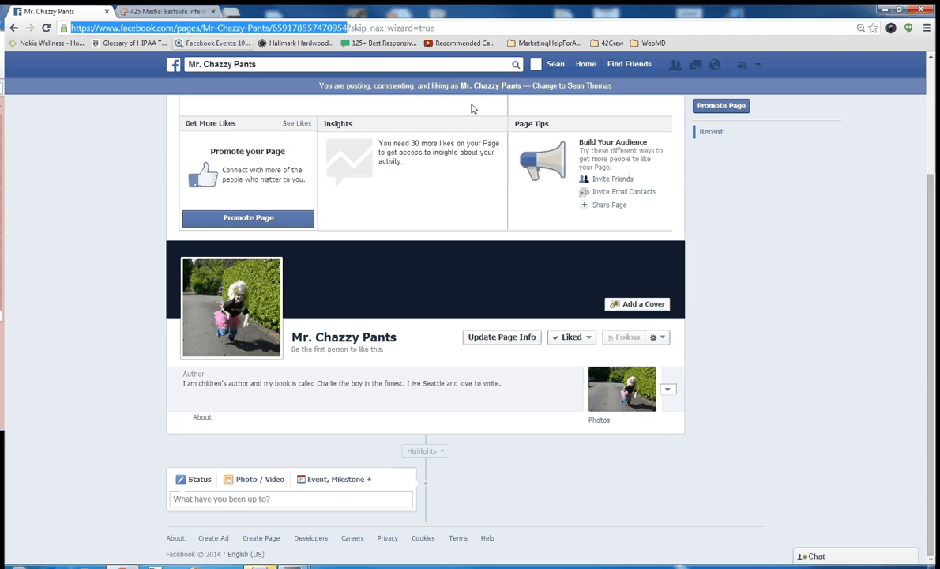
click(828, 228)
scroll(935, 95, up, 2)
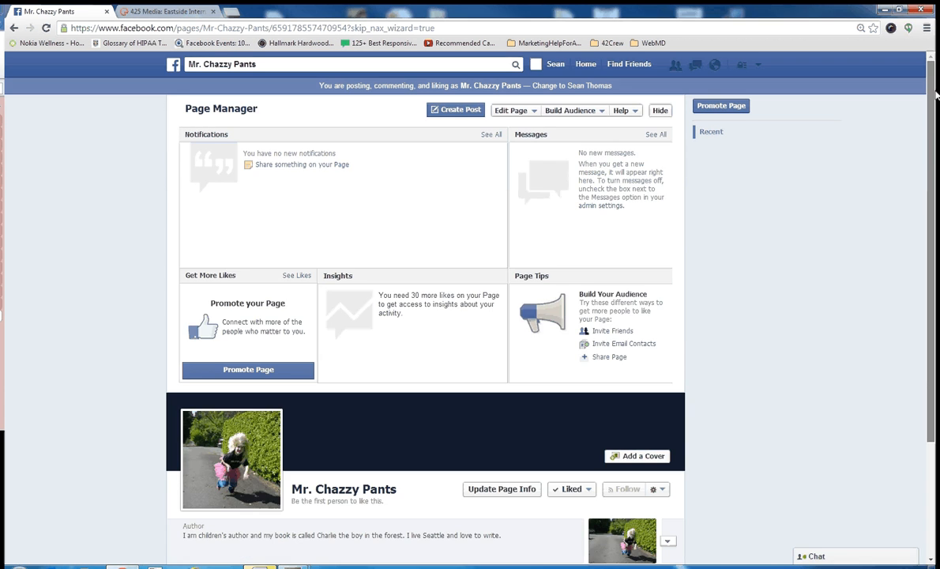
scroll(936, 265, down, 1)
scroll(920, 301, down, 2)
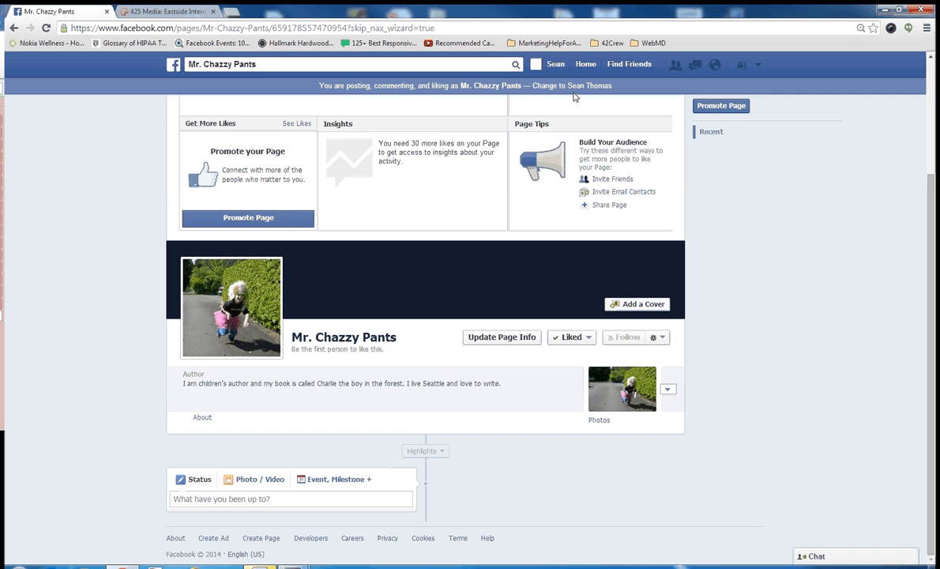
Step: Switch to the personal profile, then switch back to using Facebook as Mr. Chazzy Pants
click(554, 66)
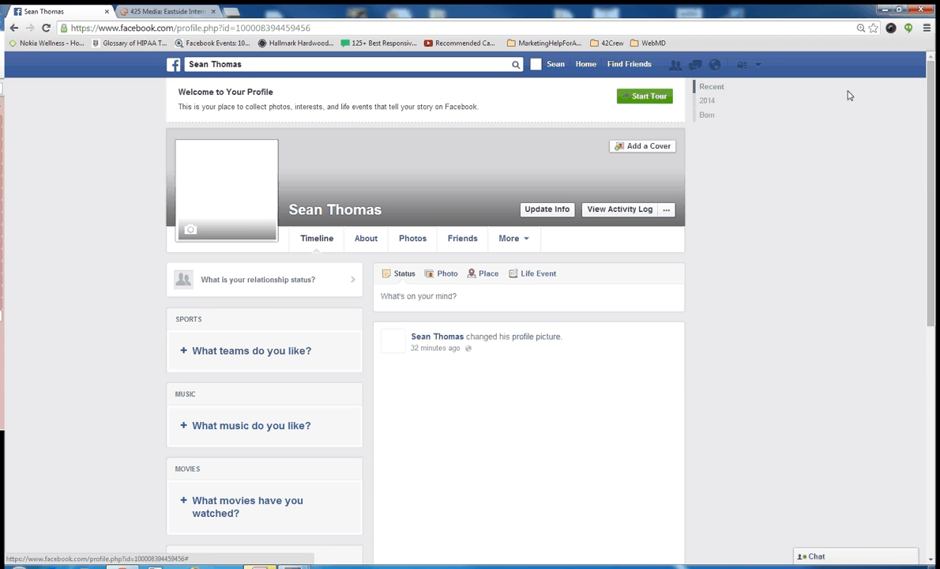
click(757, 65)
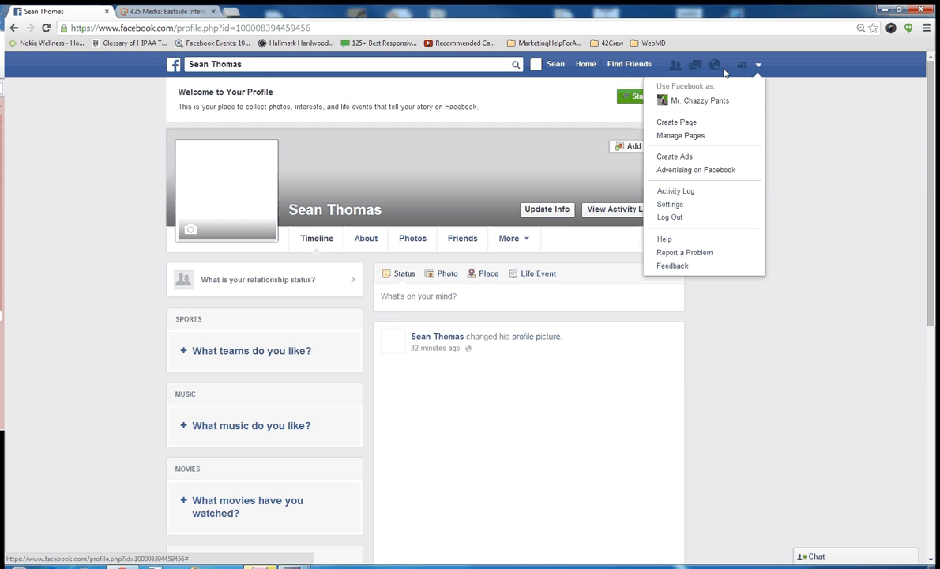
click(693, 101)
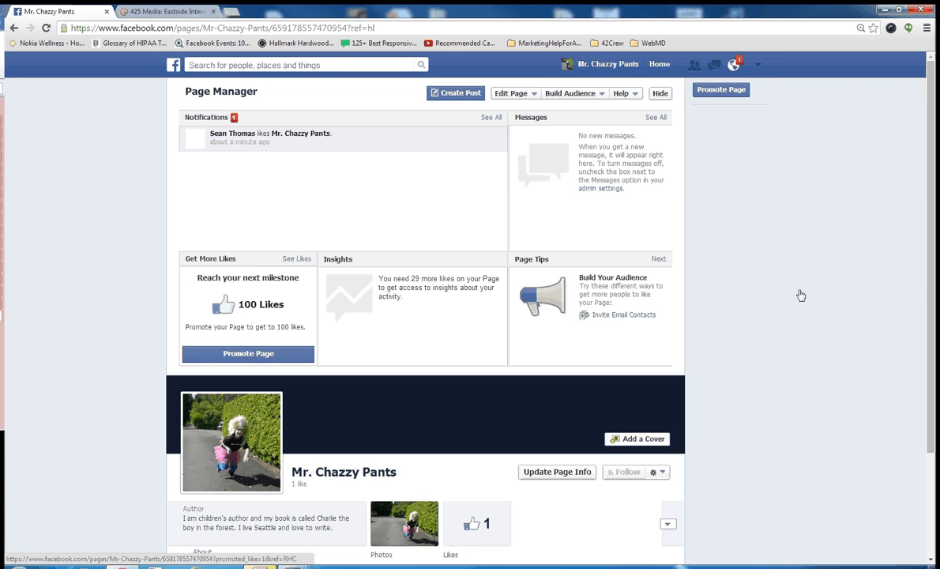
Step: Enter dfgsdfgsdfgsdfg as test text in the page's status box and close the page-identity notice
scroll(800, 294, down, 3)
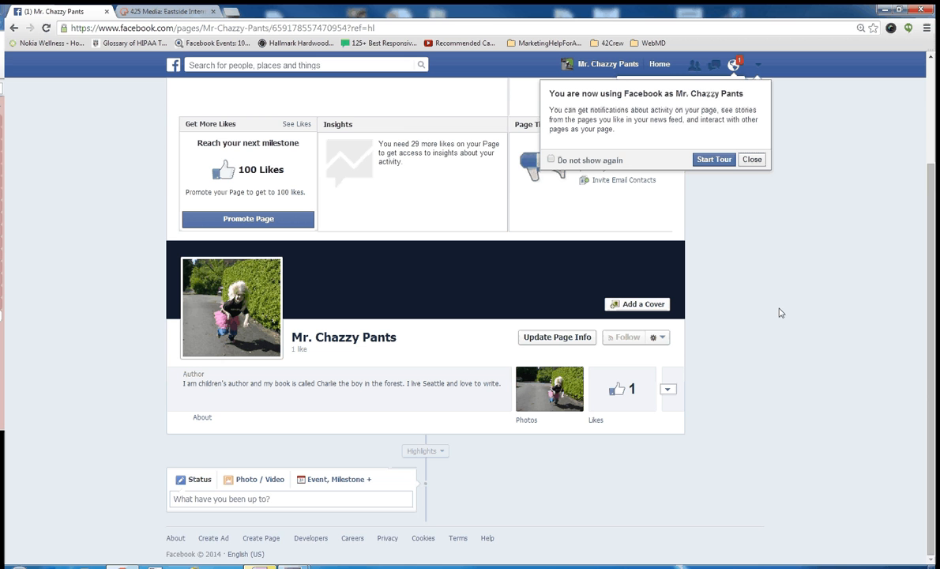
click(226, 499)
text(dfgsdfgsdfgsdfg)
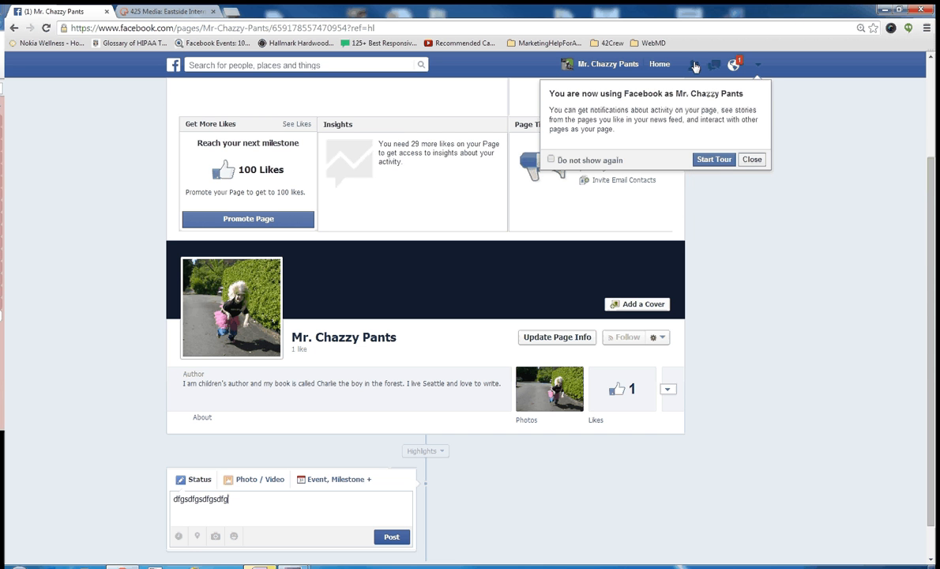
click(752, 160)
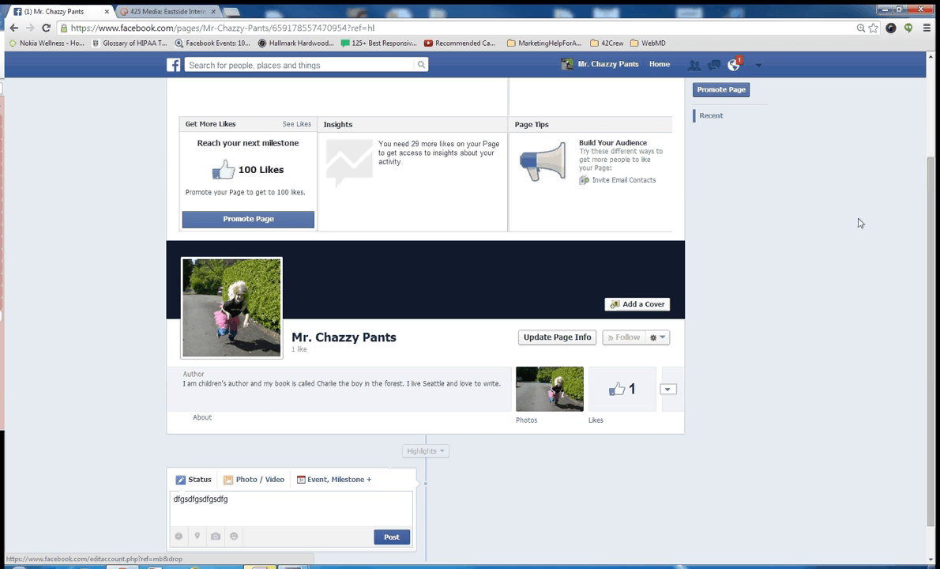